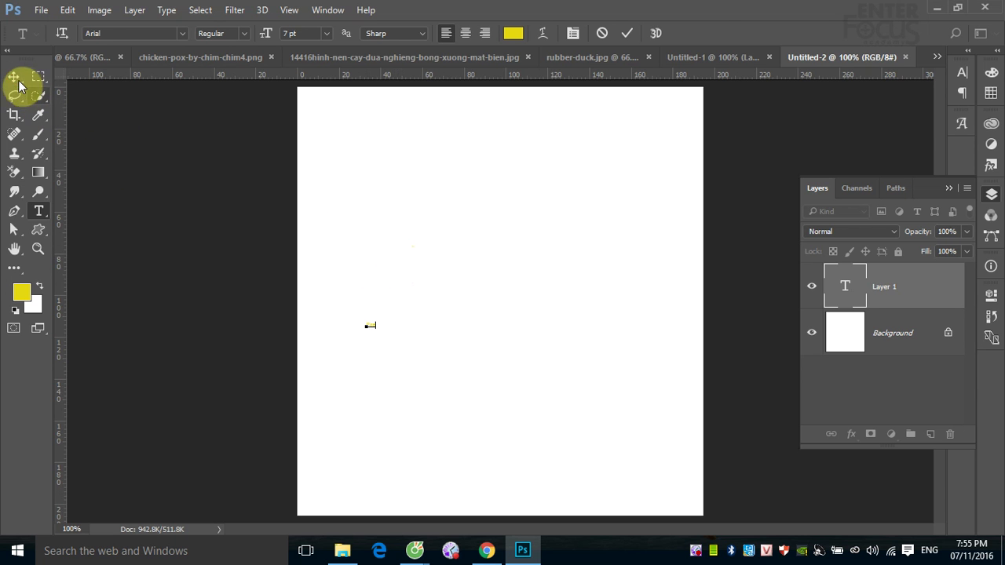
Commit the Fire text, then enlarge it and move it lower on the canvas.
click(16, 78)
key(ctrl+t)
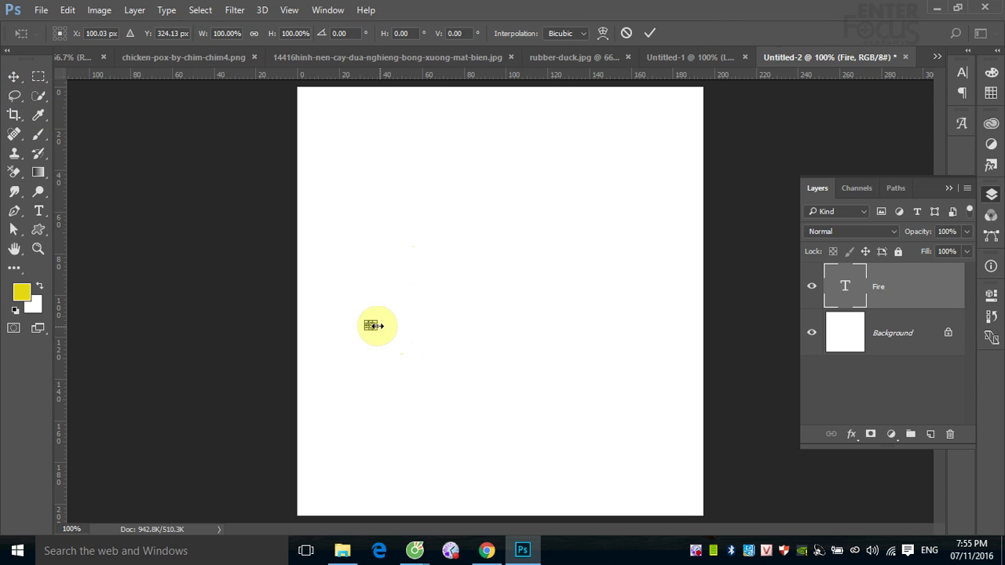
drag(373, 322, 650, 210)
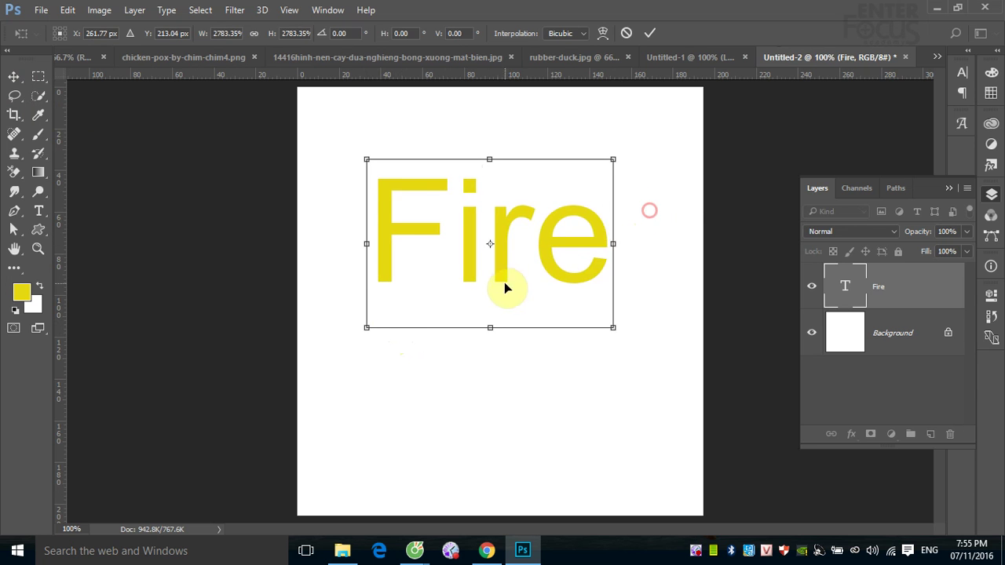
drag(498, 271, 498, 379)
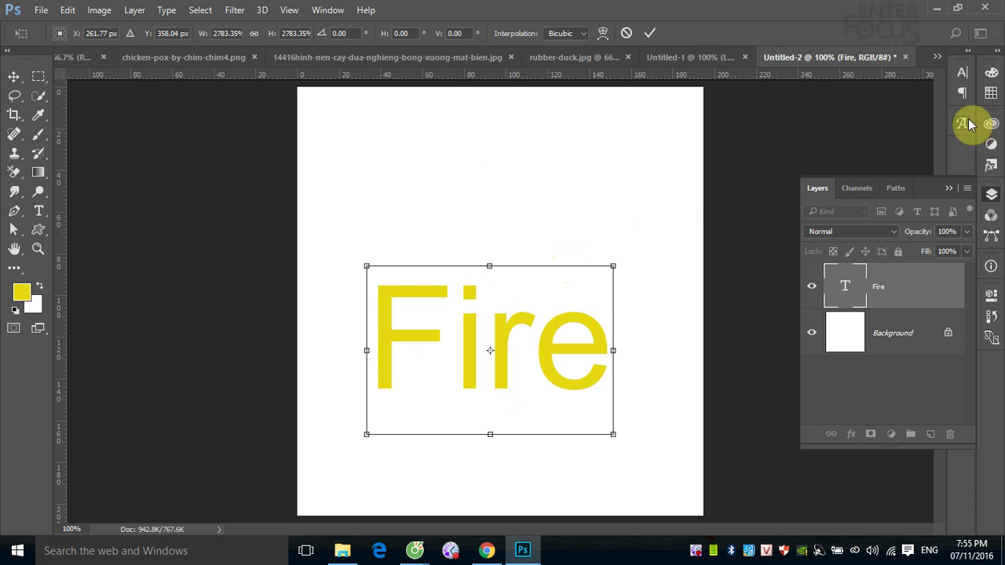
click(962, 72)
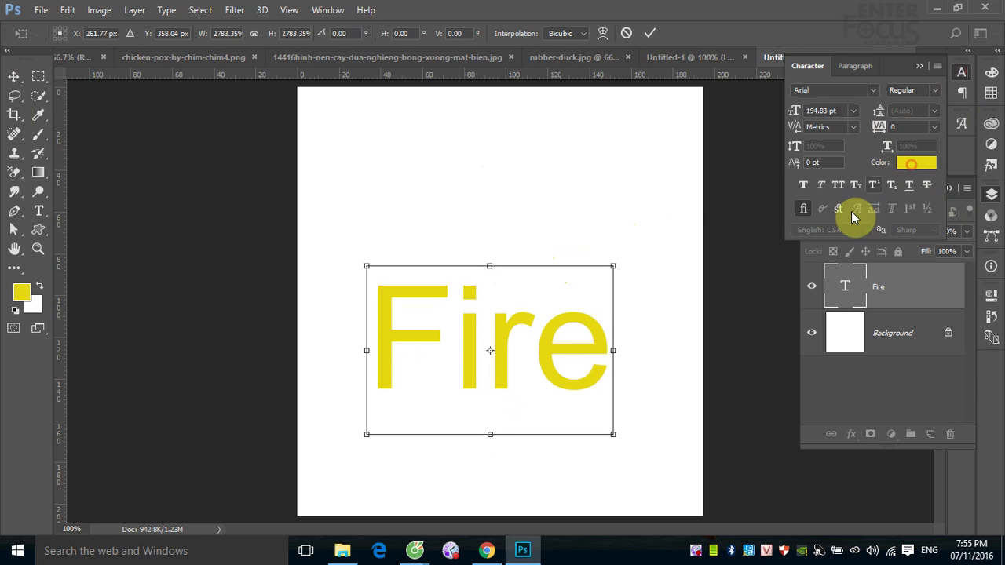
click(908, 163)
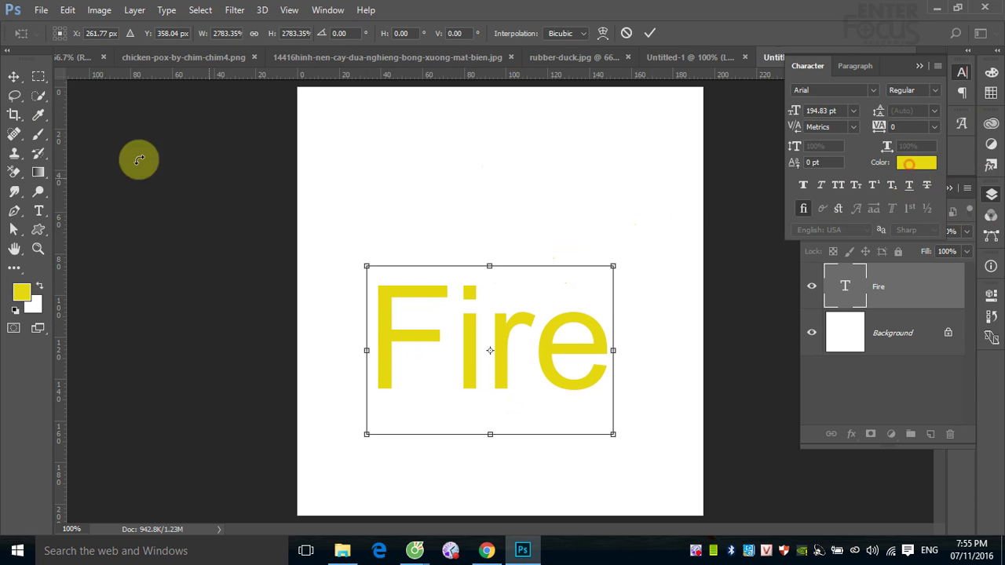
click(14, 76)
key(Return)
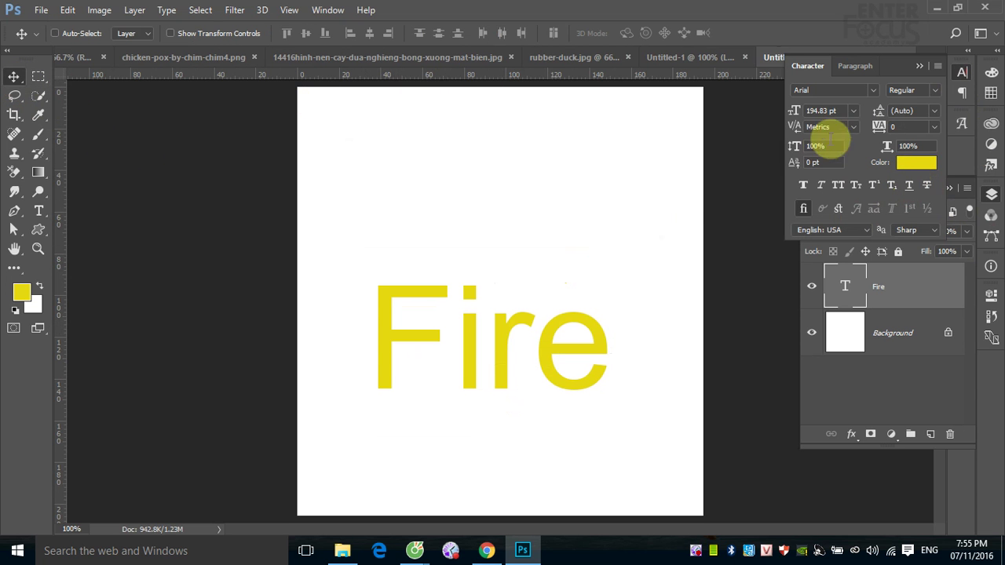
Make the Fire text red with the Black font style and -50 tracking.
click(908, 163)
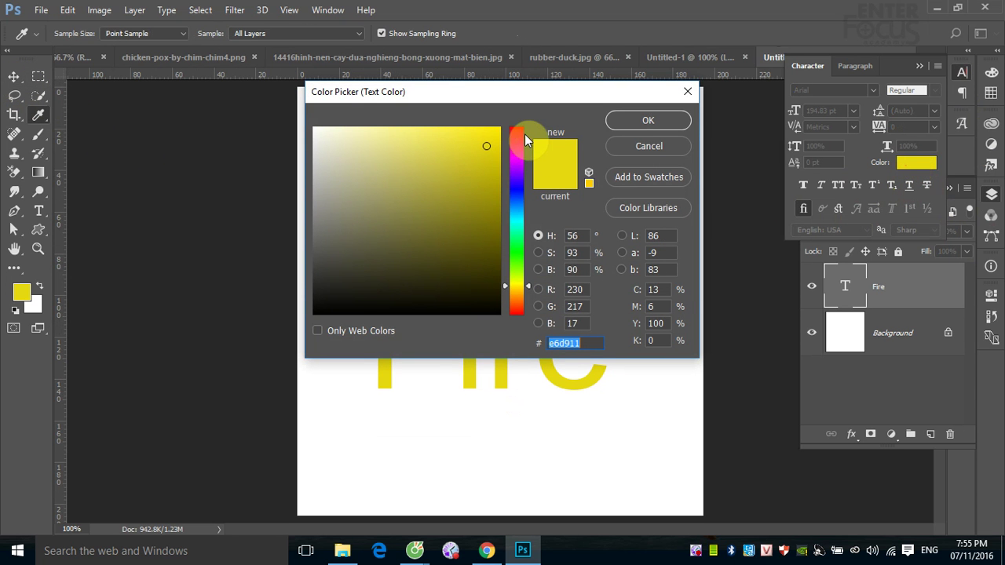
click(518, 132)
click(636, 126)
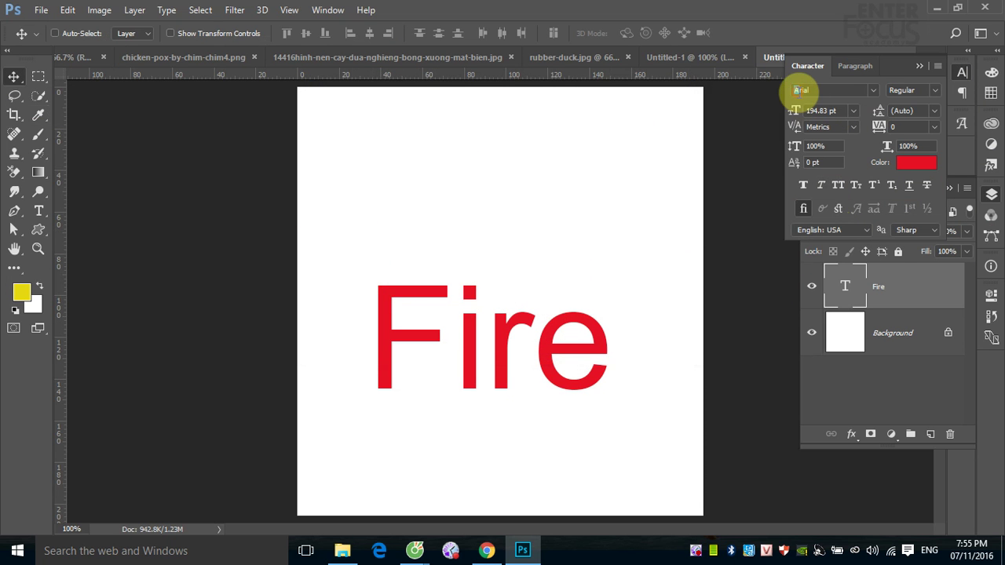
click(928, 89)
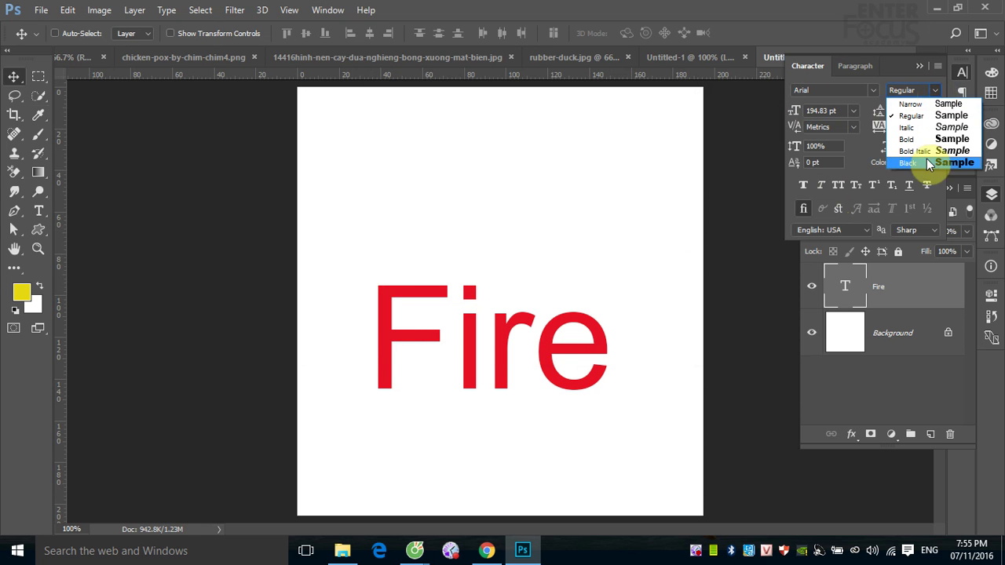
click(925, 160)
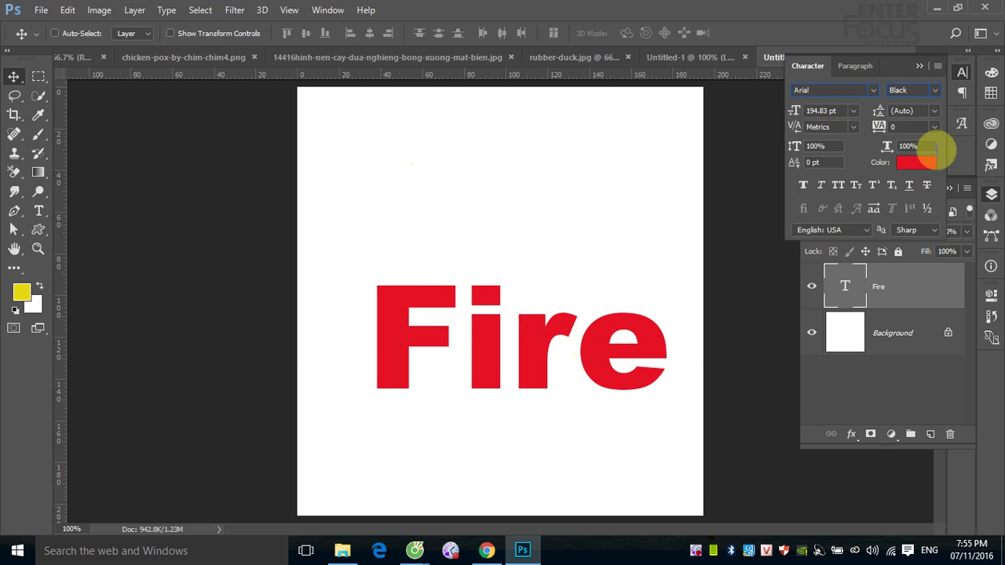
click(933, 125)
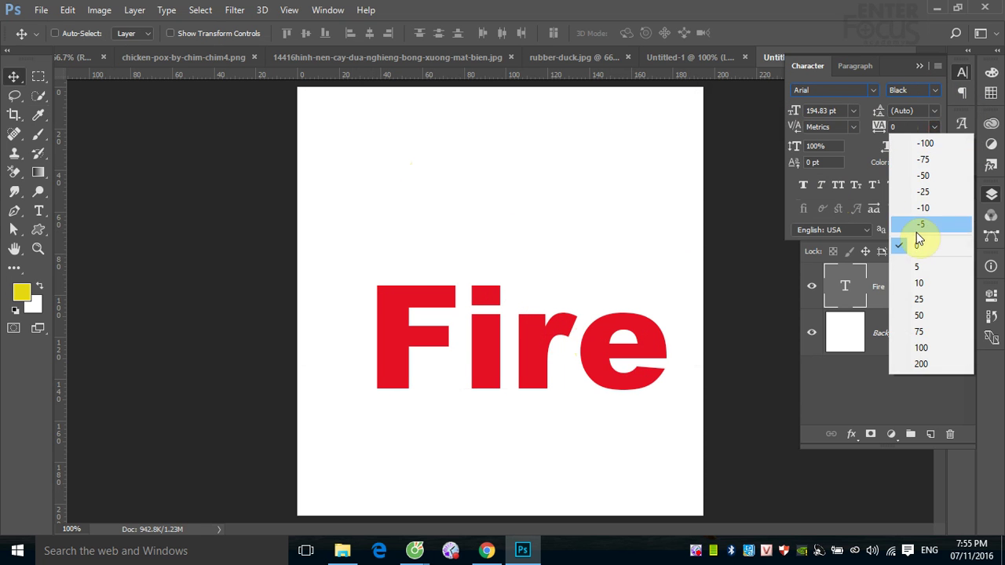
click(911, 176)
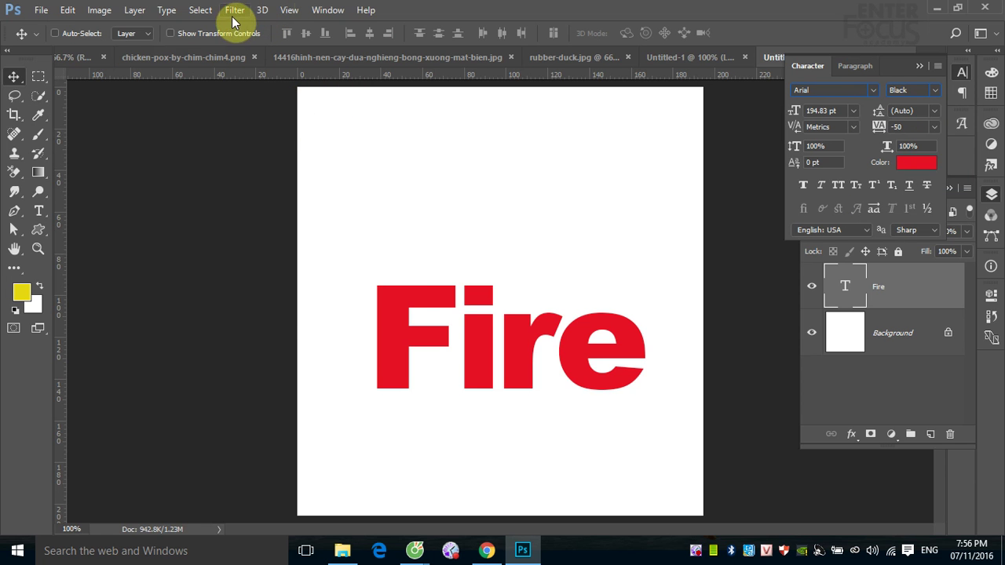
click(237, 11)
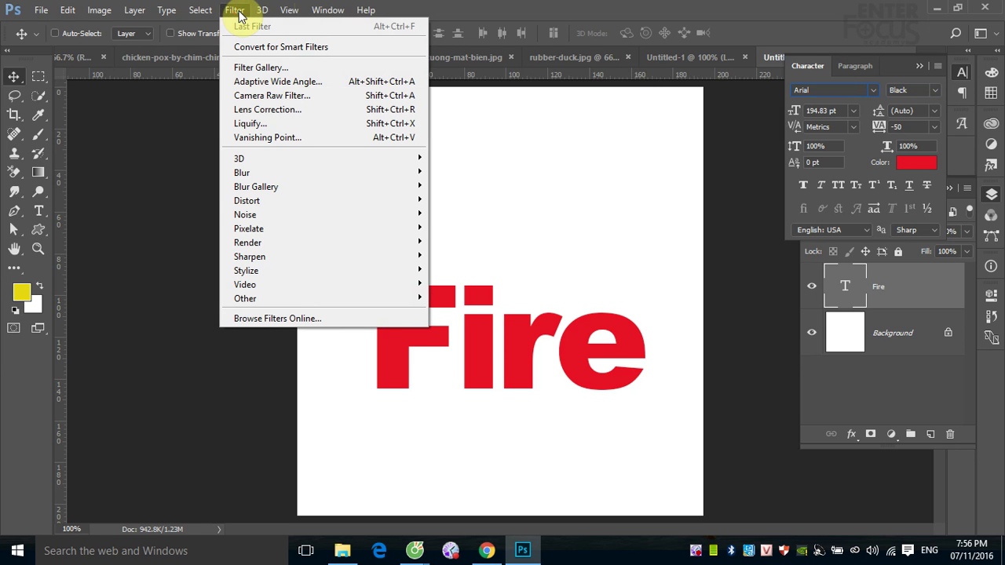
mouse_move(248, 242)
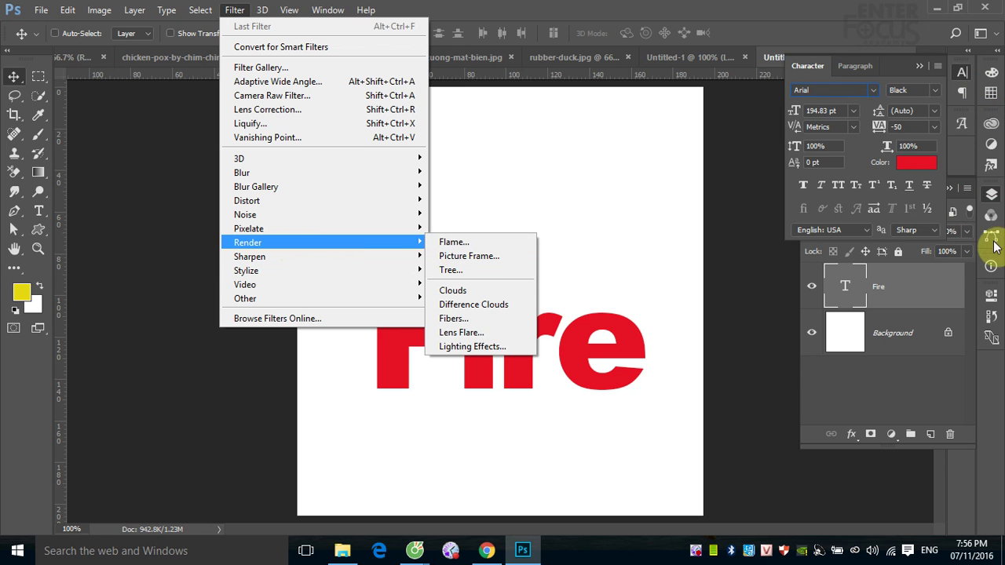
click(883, 383)
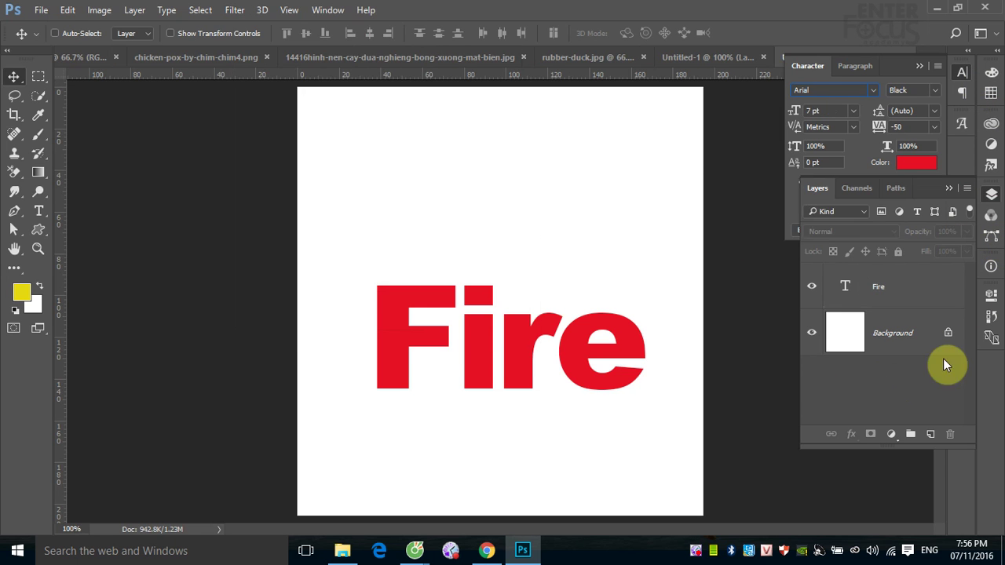
Create a work path from the Fire type layer's letter outlines.
click(990, 235)
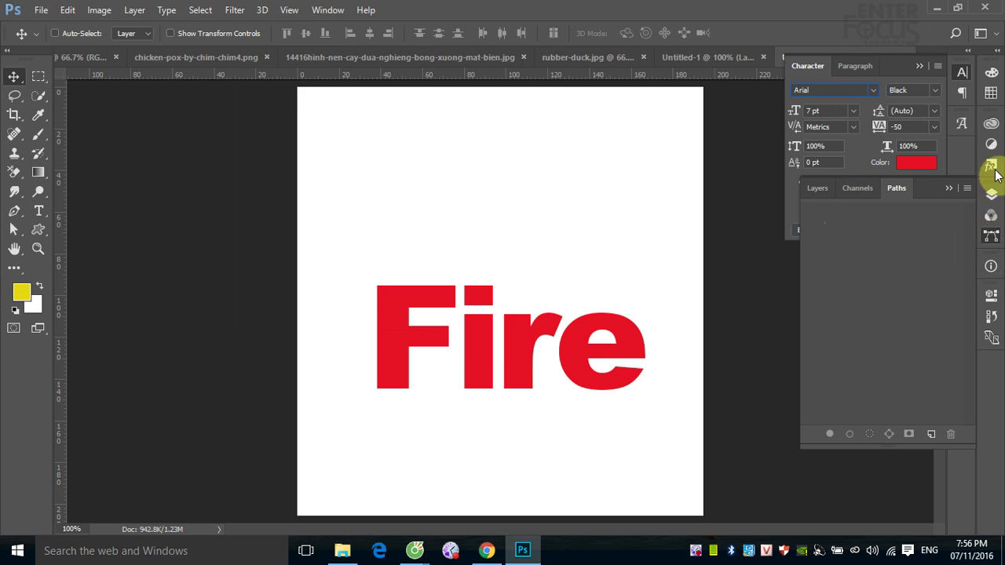
click(991, 196)
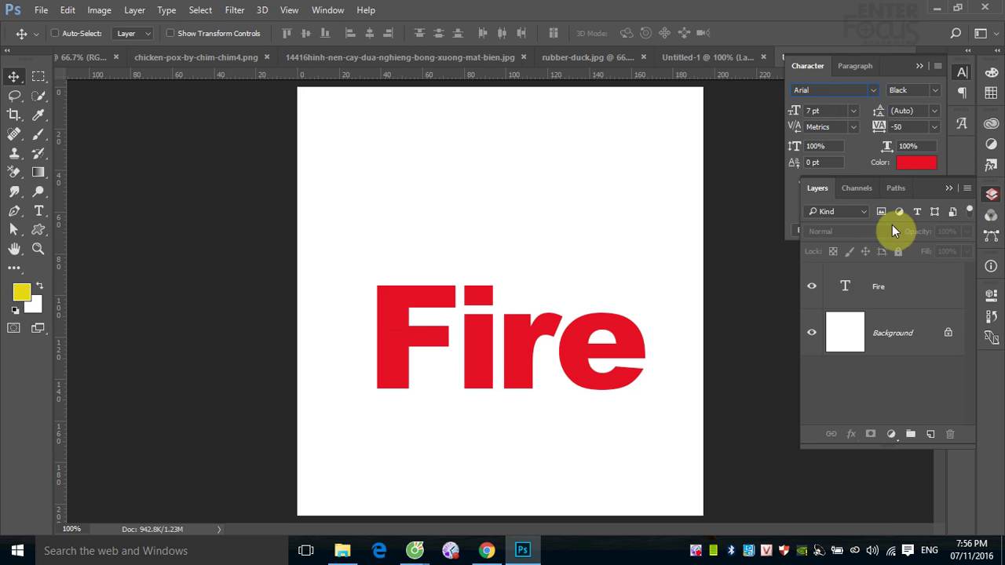
click(883, 290)
right_click(883, 290)
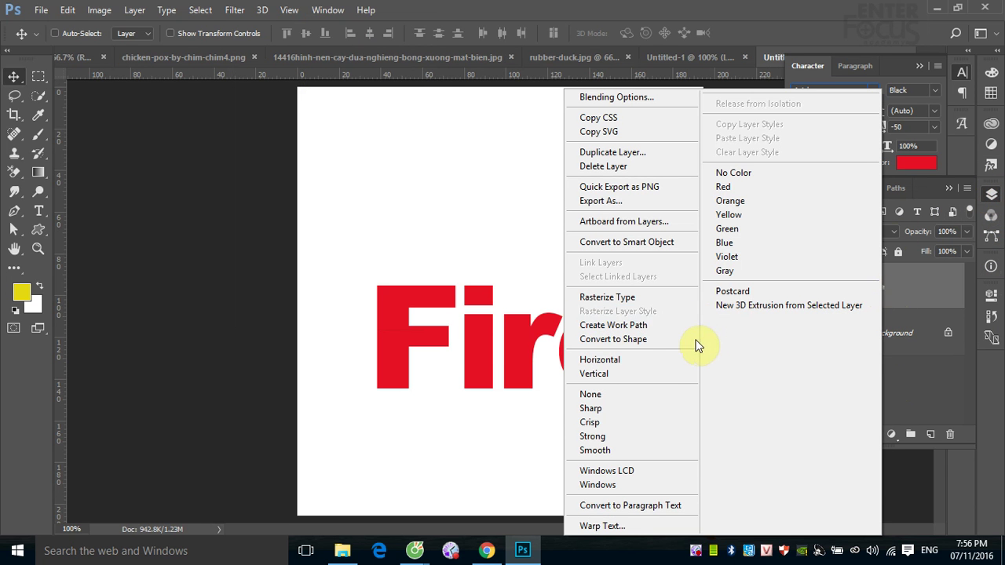
click(641, 327)
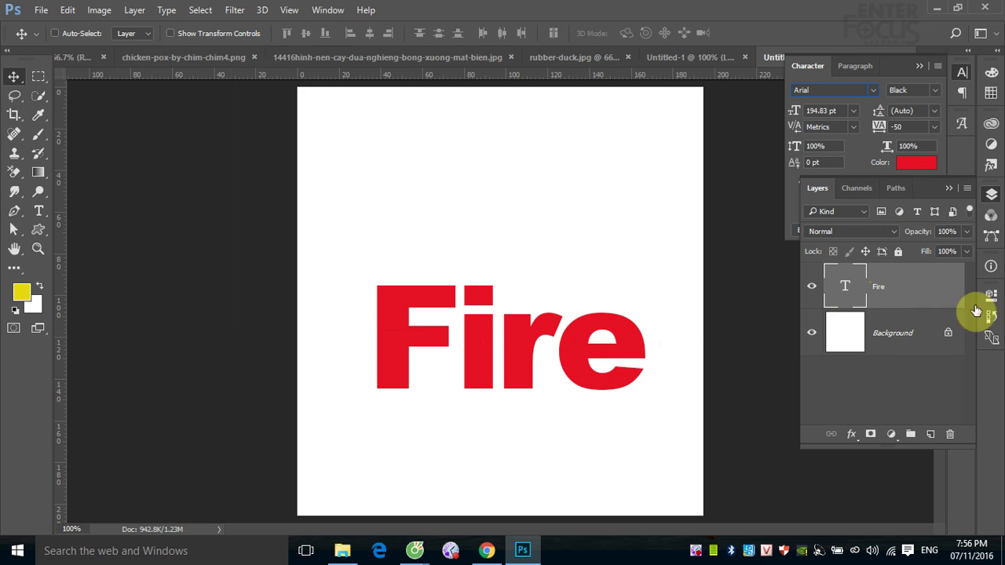
click(891, 390)
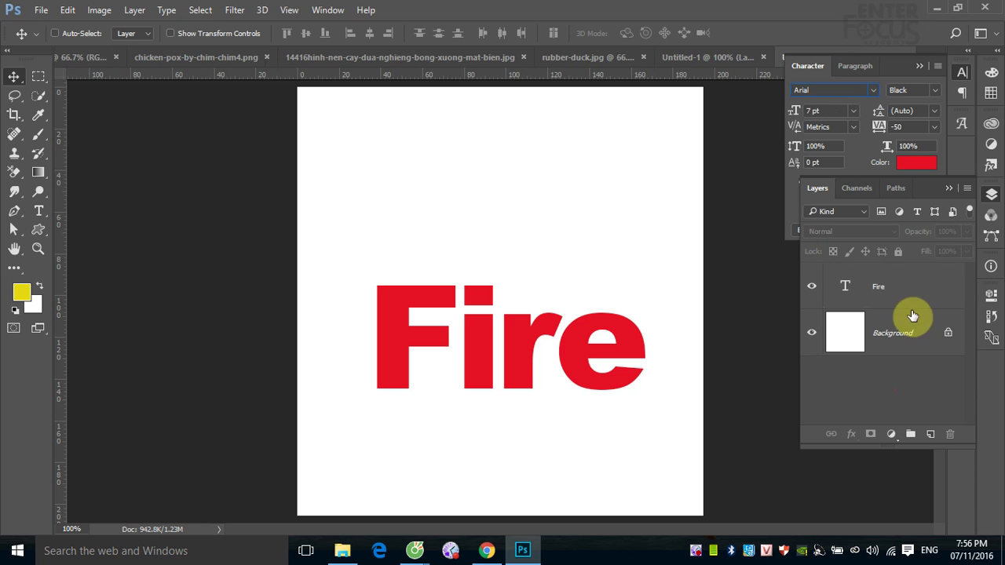
click(892, 294)
right_click(887, 292)
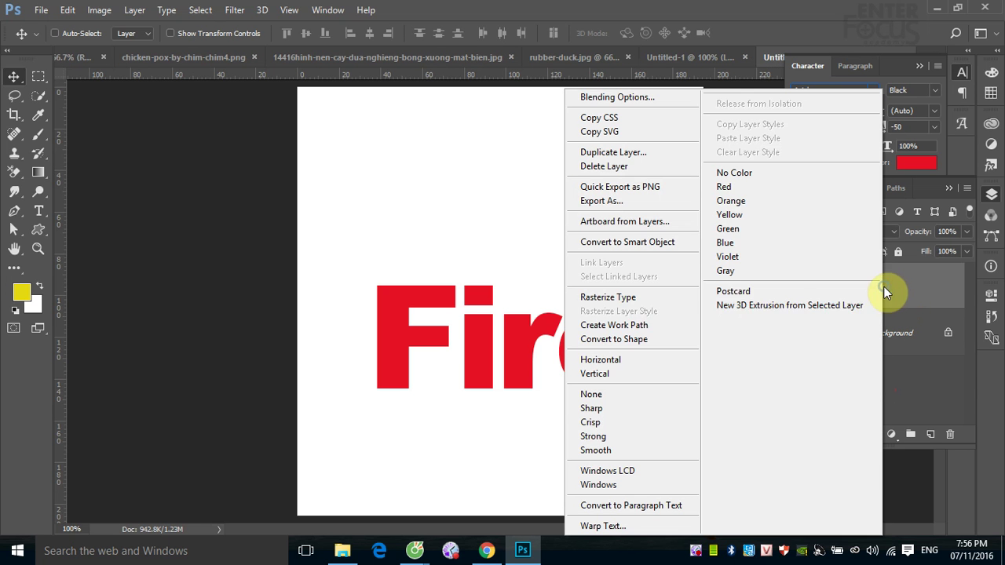
click(640, 328)
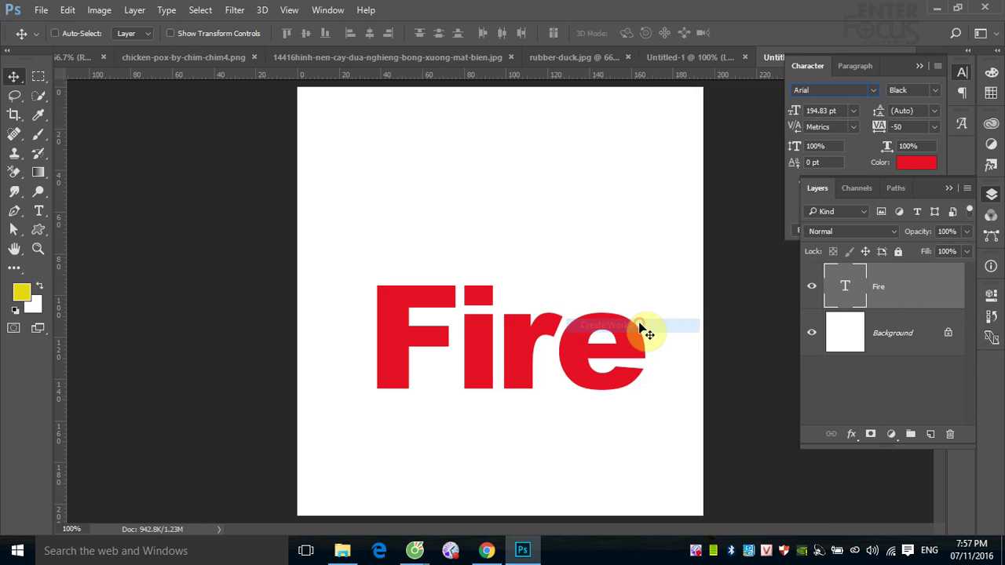
Select the Work Path, try Filter > Render > Flame, and dismiss the rasterize error.
click(991, 237)
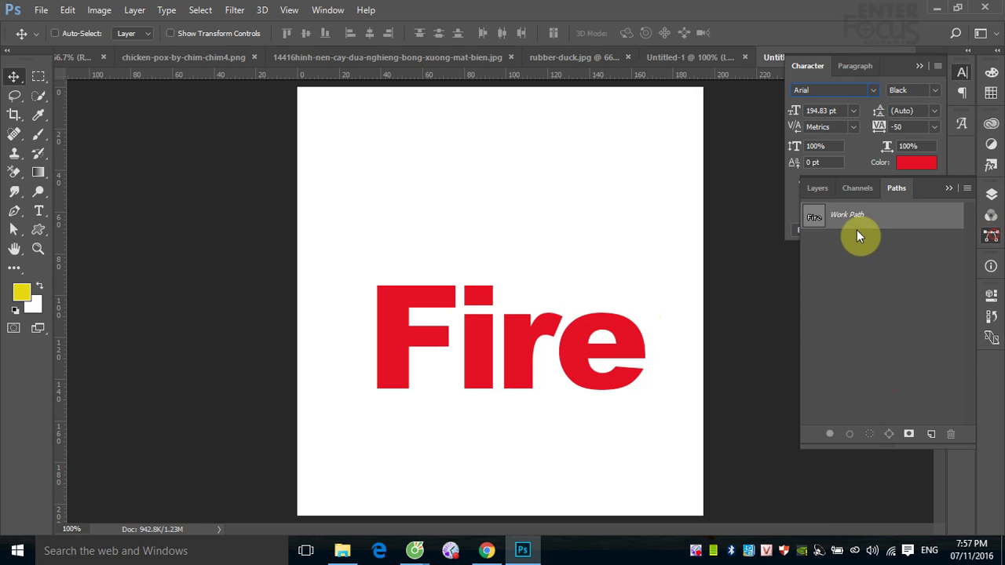
click(813, 222)
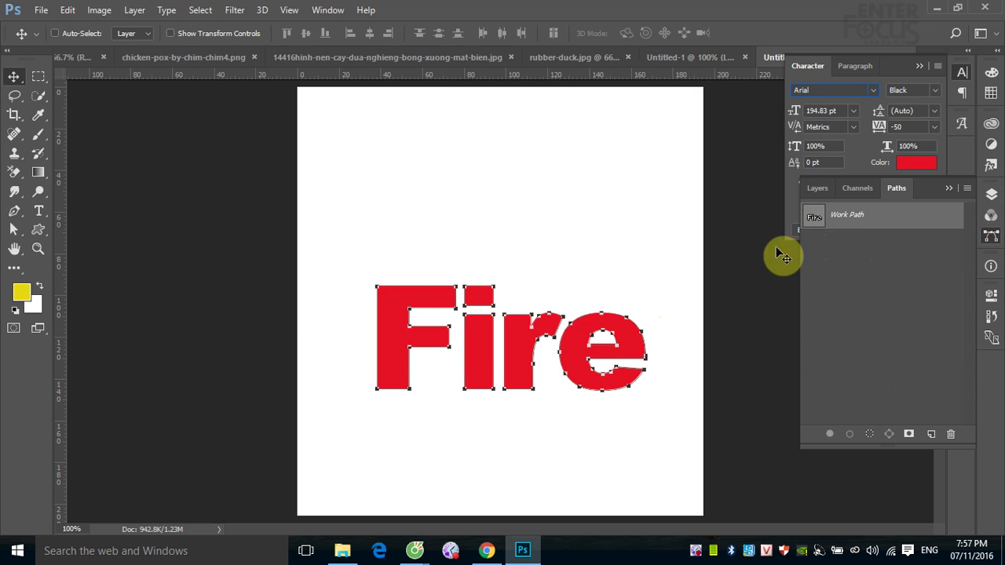
click(235, 10)
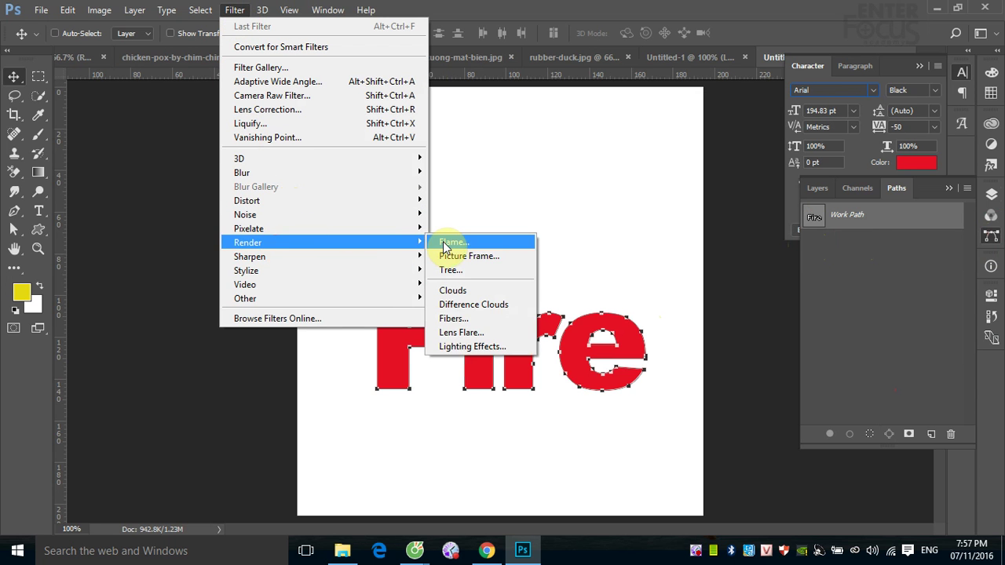
click(445, 243)
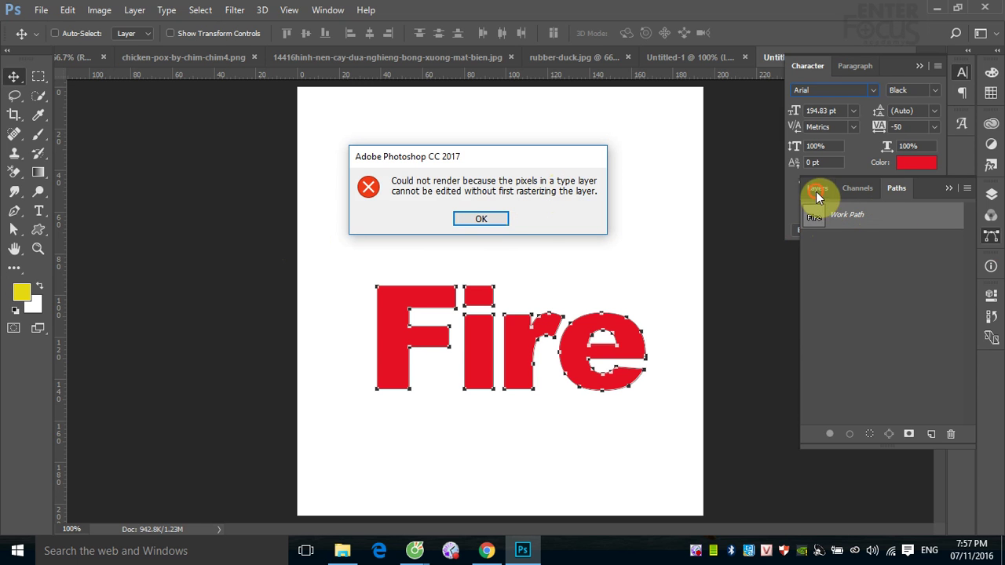
click(509, 219)
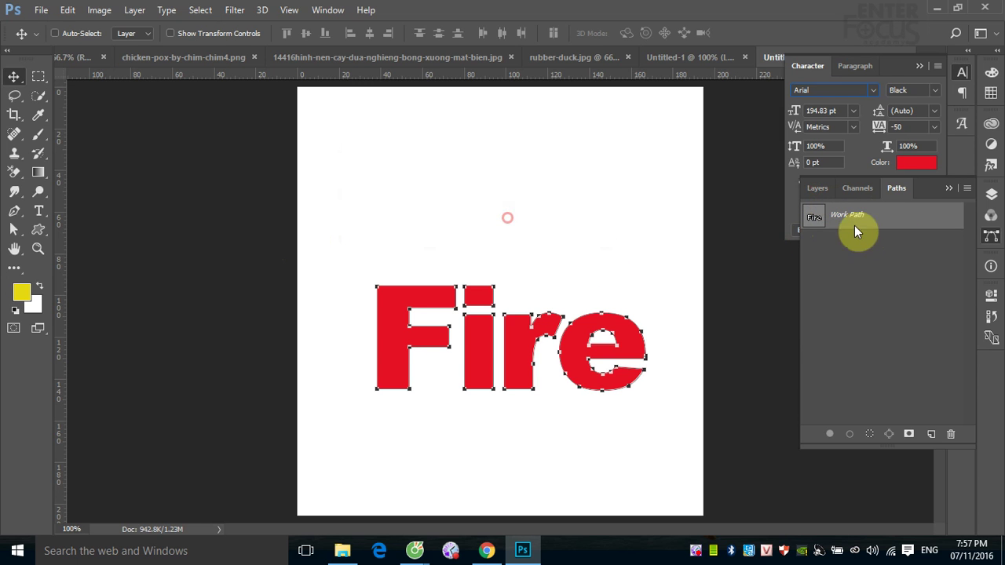
Add an empty Layer 1 above Fire and bring up the Flame render filter.
click(817, 189)
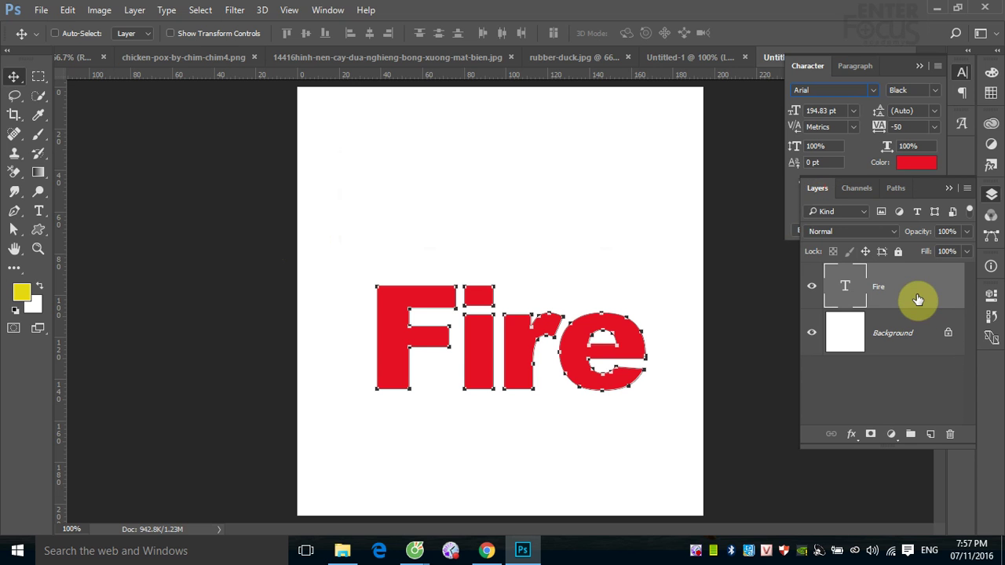
click(879, 334)
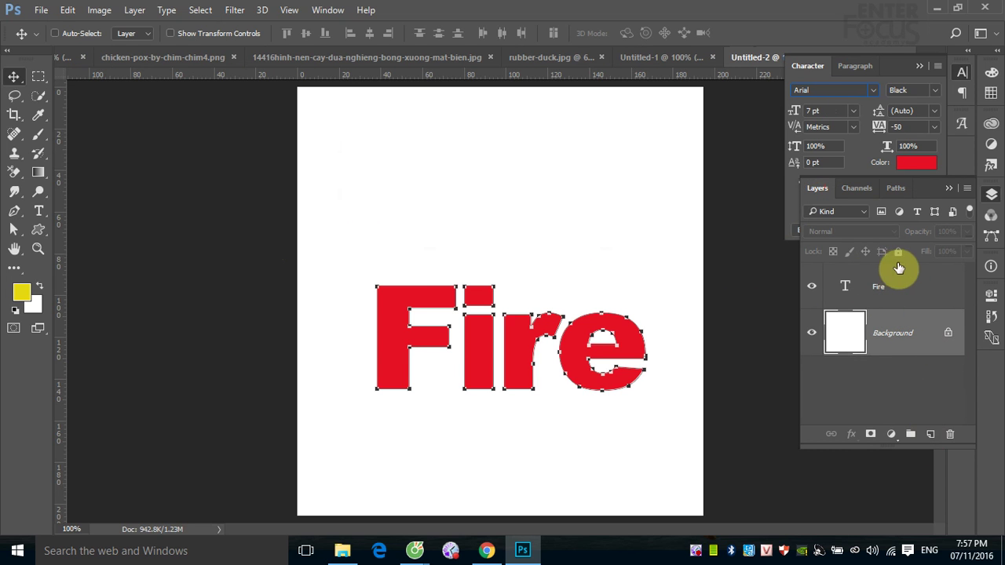
click(917, 289)
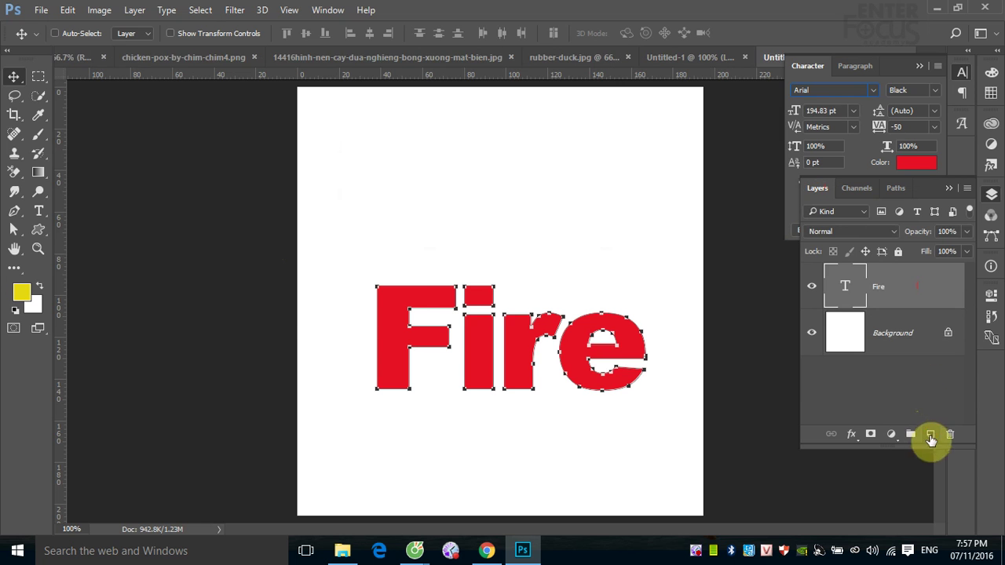
click(929, 434)
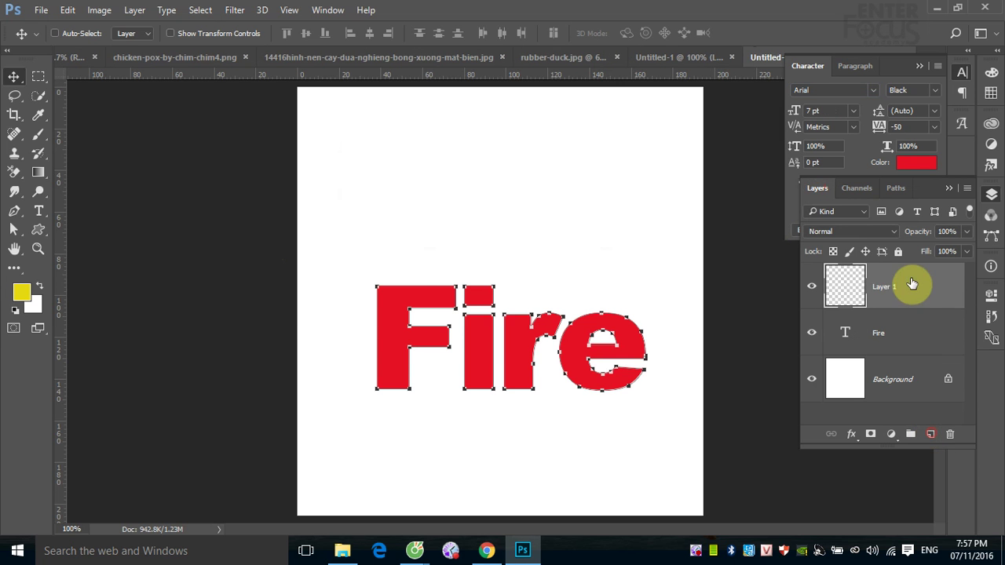
click(241, 9)
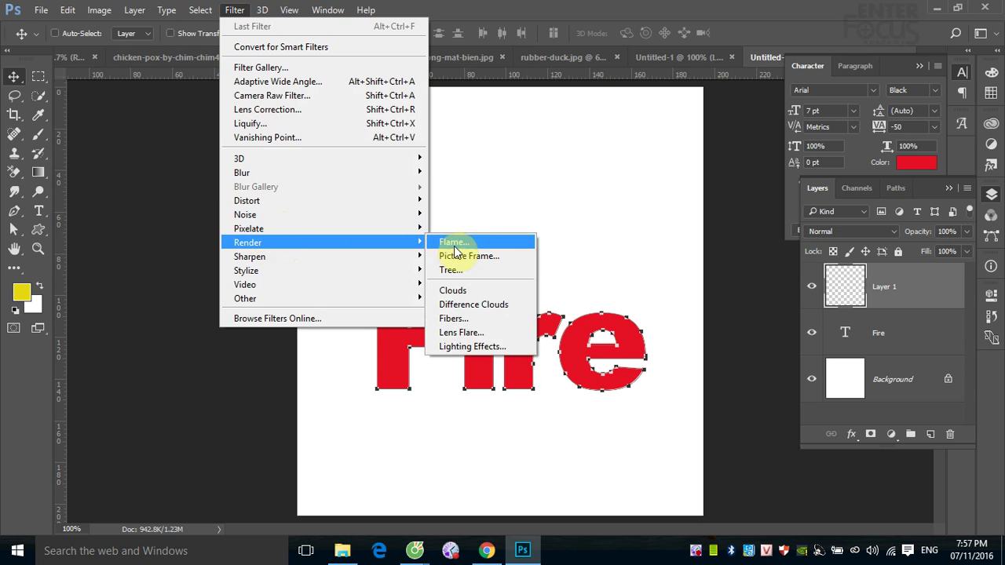
click(456, 243)
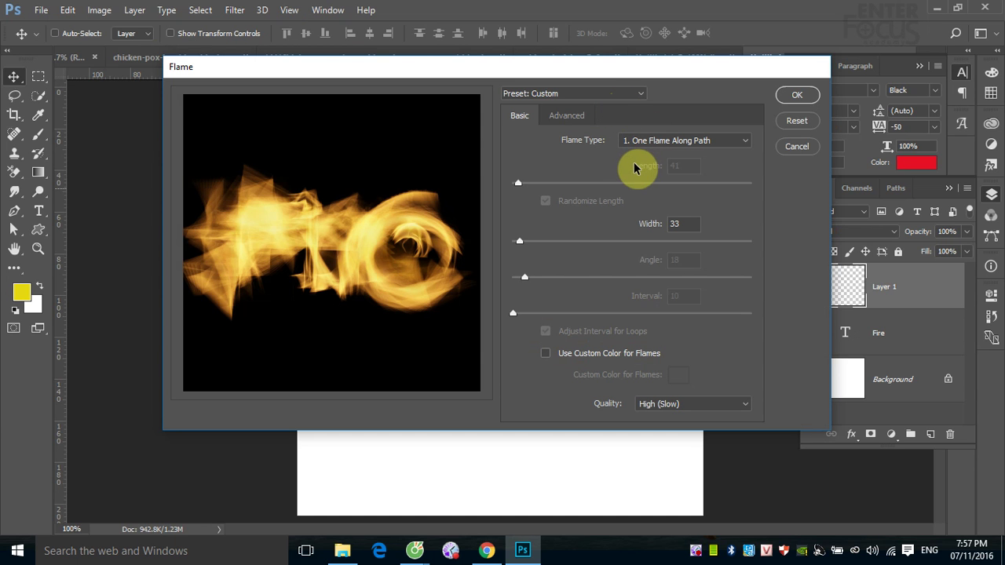
Render Multiple Flames One Direction flames with length 69 and angle 34.
click(746, 142)
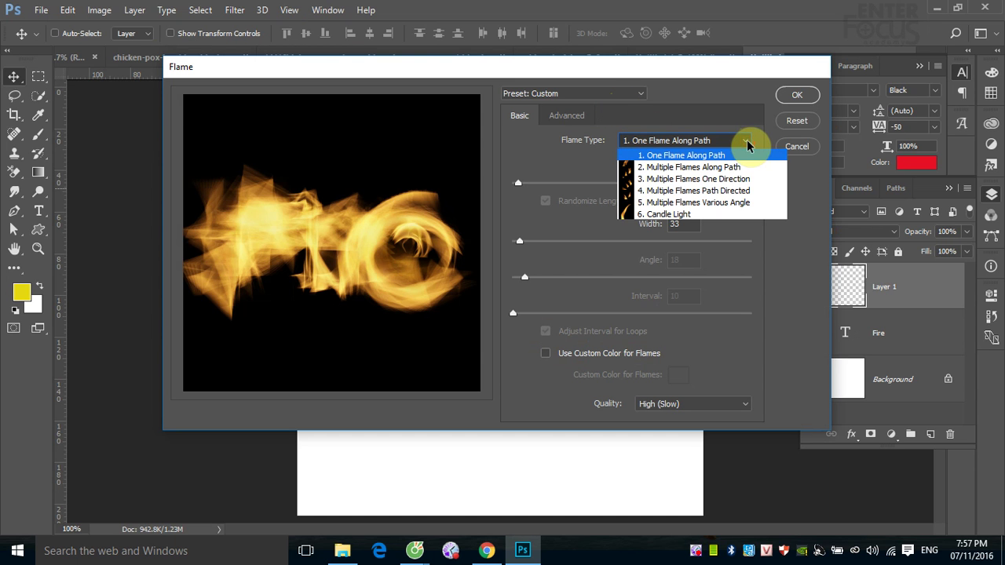
click(707, 167)
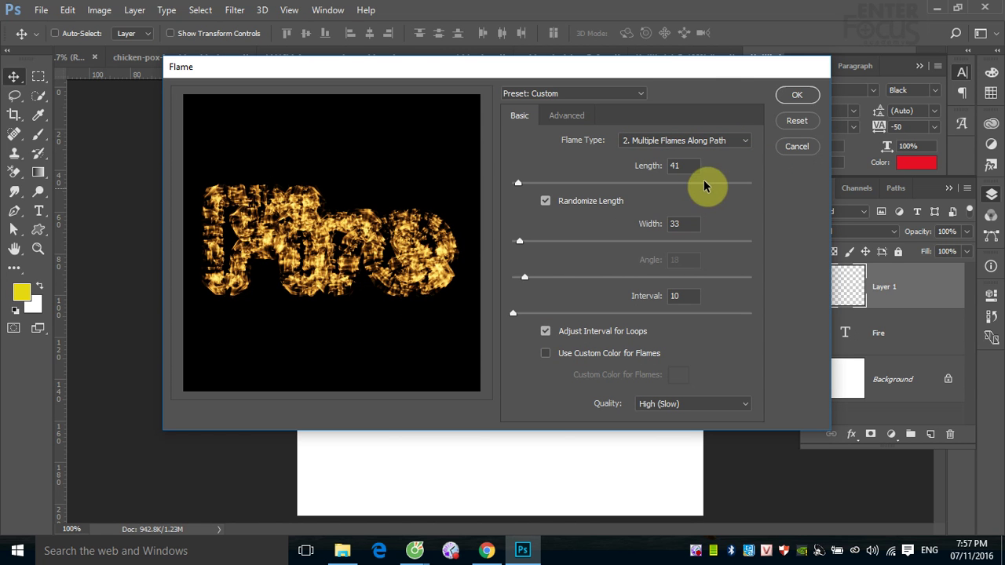
click(746, 141)
click(709, 179)
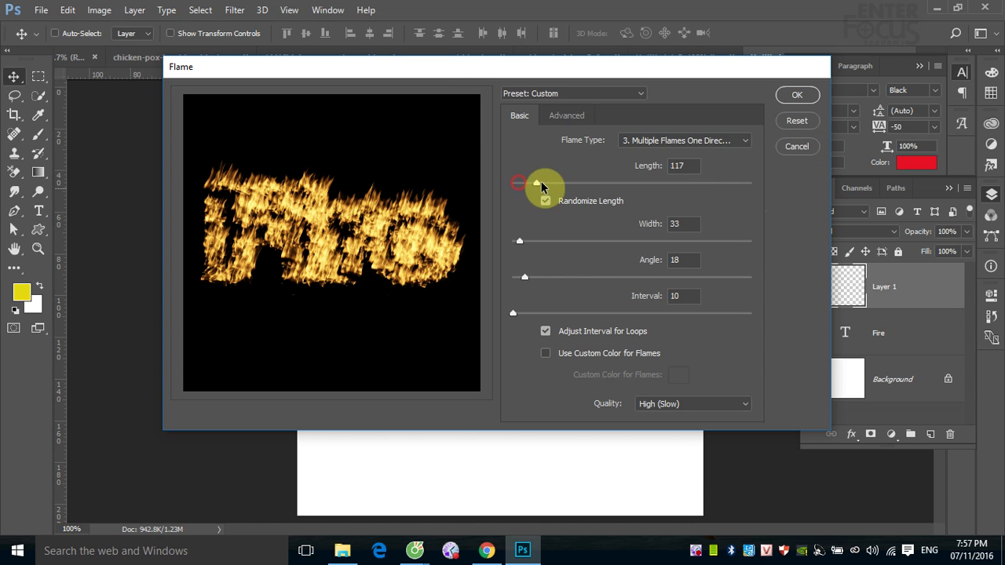
drag(541, 180, 542, 182)
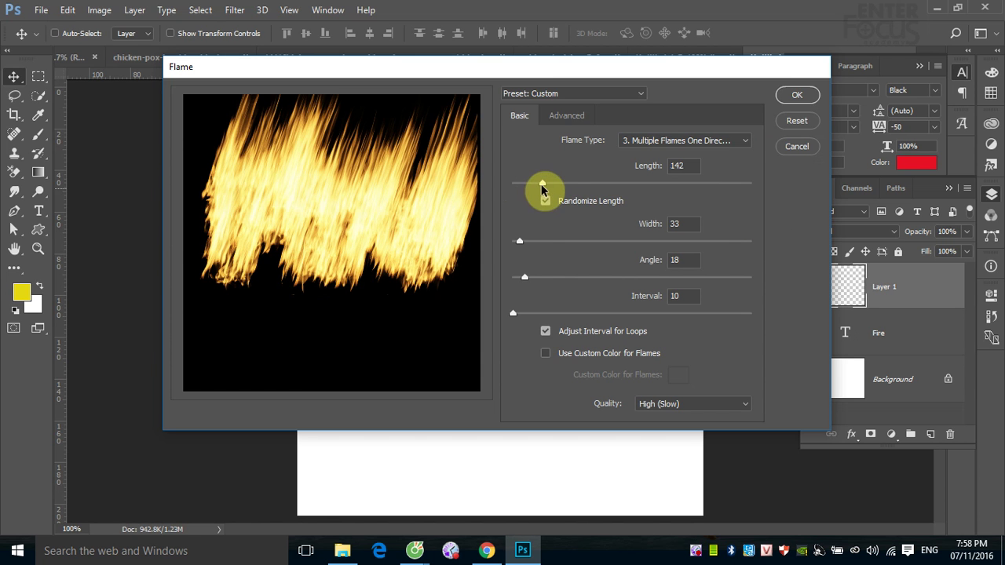
drag(542, 183, 525, 183)
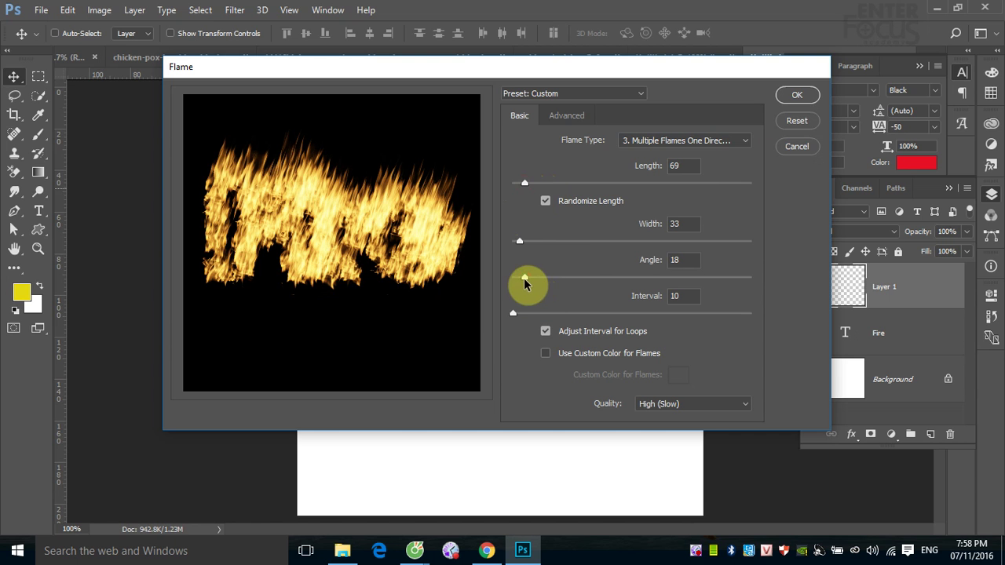
drag(524, 277, 563, 278)
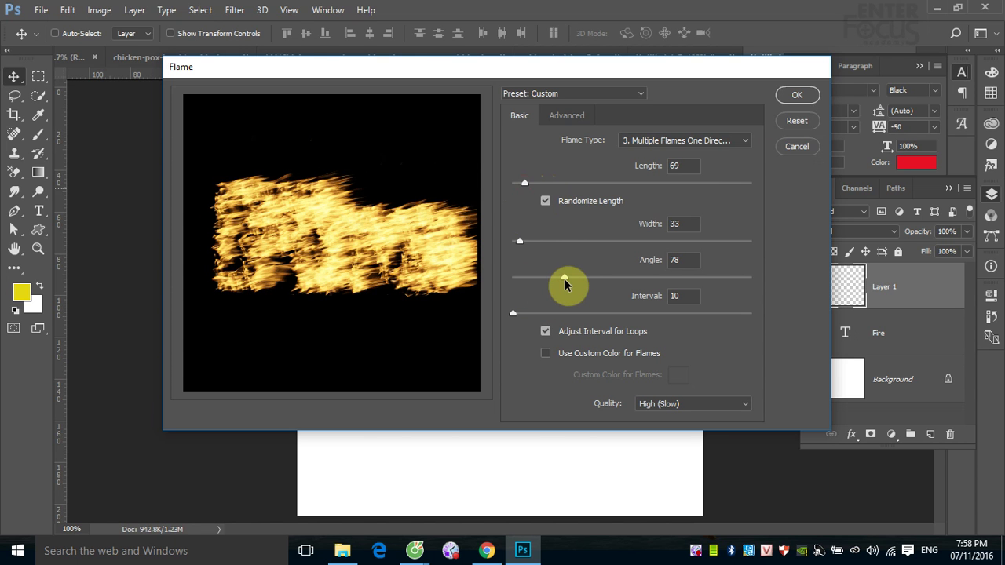
drag(565, 279, 525, 277)
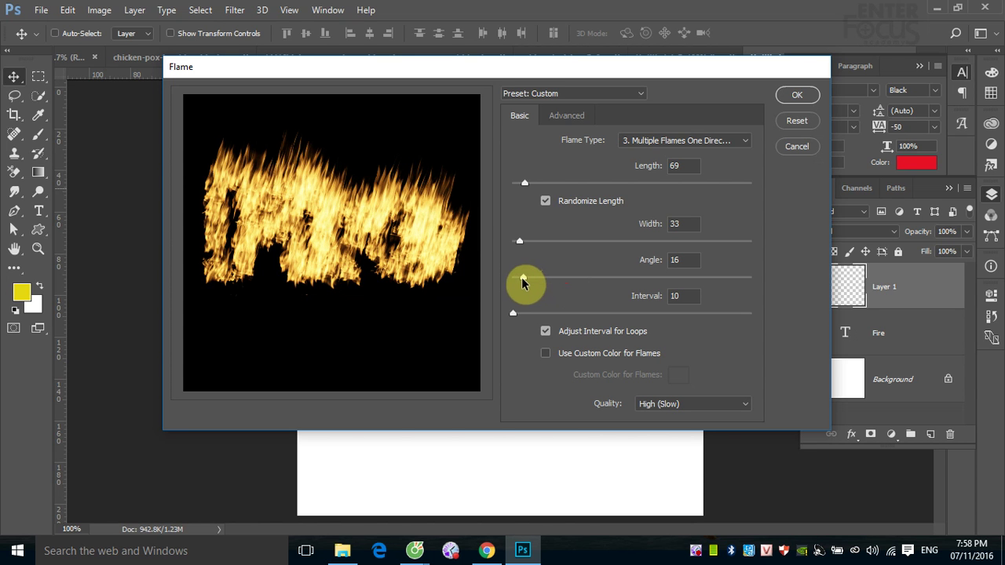
drag(524, 277, 514, 281)
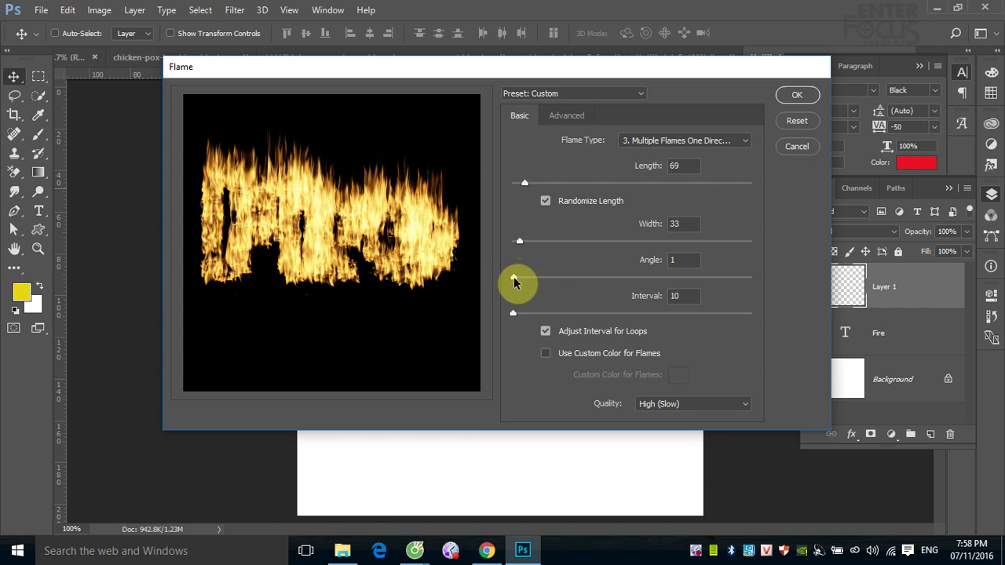
drag(515, 283, 537, 284)
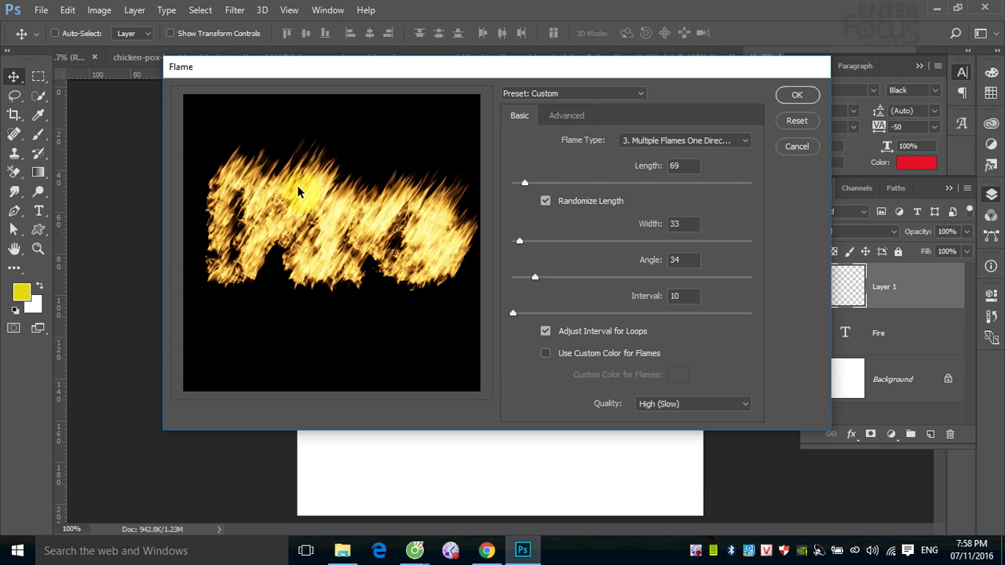
click(793, 96)
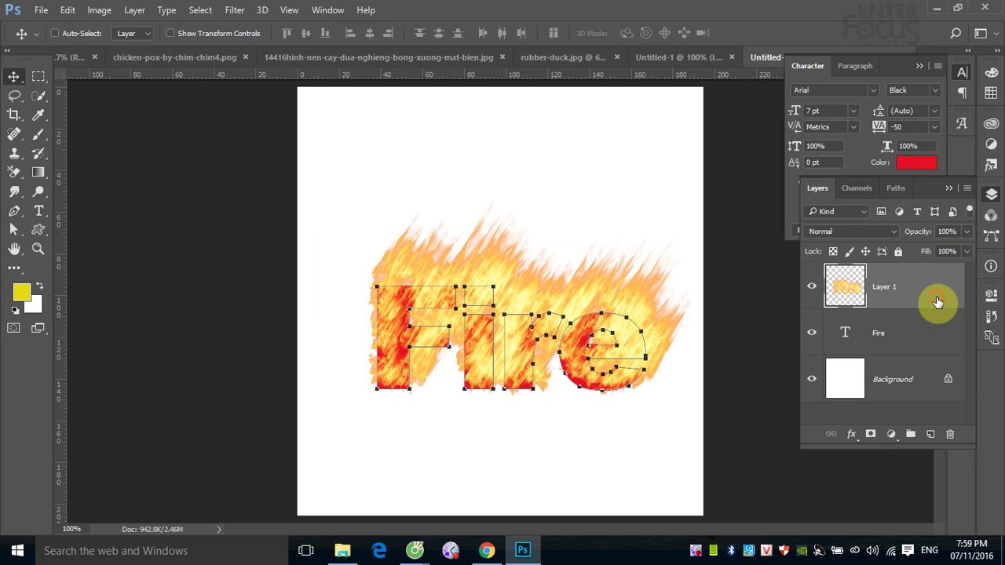
Hide the Work Path outline and move the Fire layer above the flames layer.
click(924, 346)
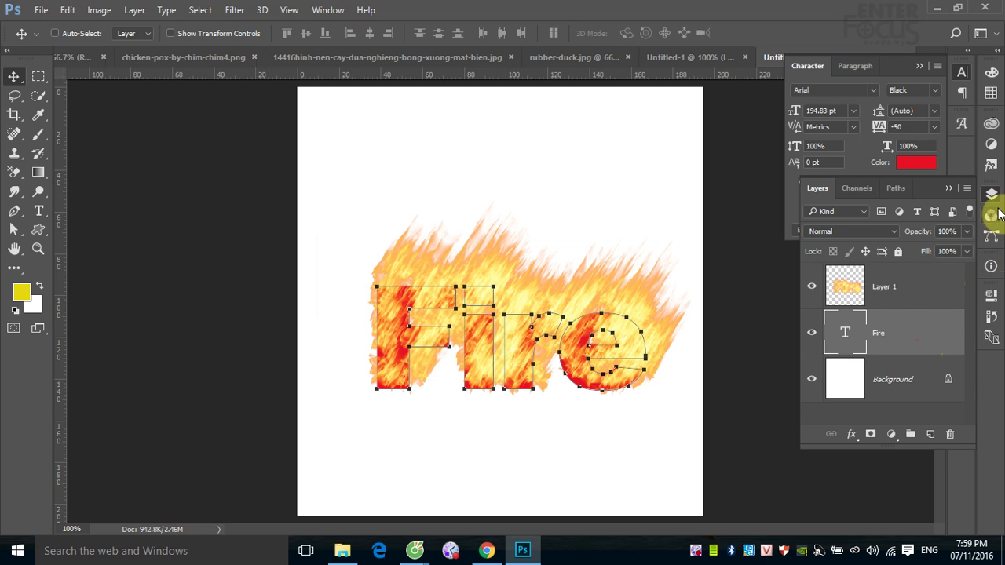
click(991, 236)
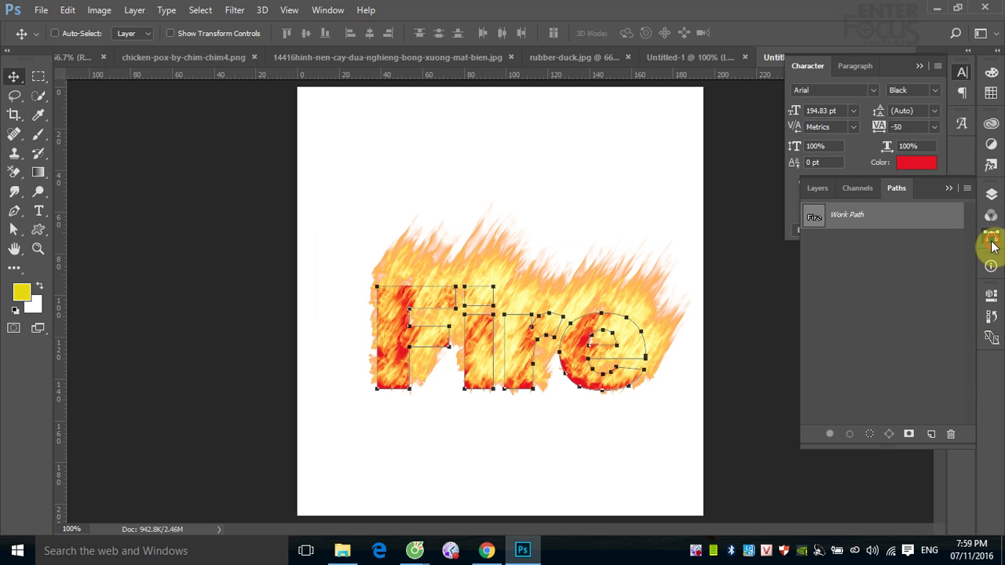
click(909, 319)
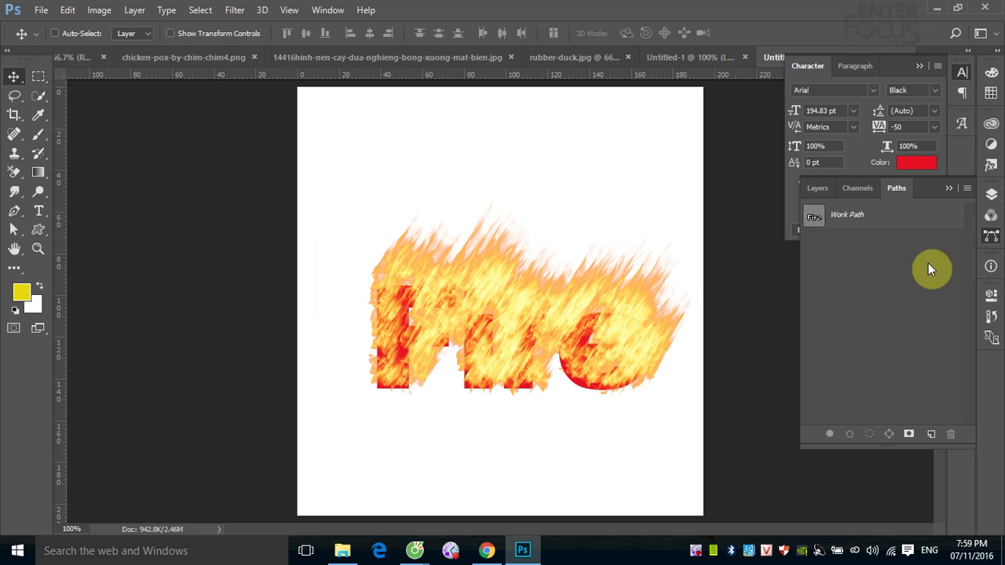
click(822, 189)
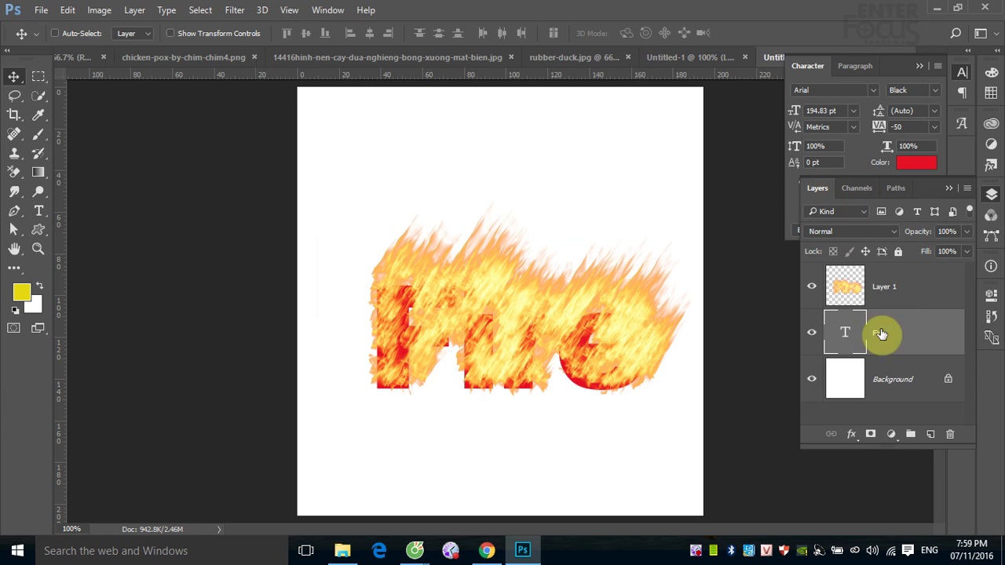
mouse_move(910, 339)
mouse_down()
mouse_move(919, 298)
mouse_move(904, 285)
mouse_up()
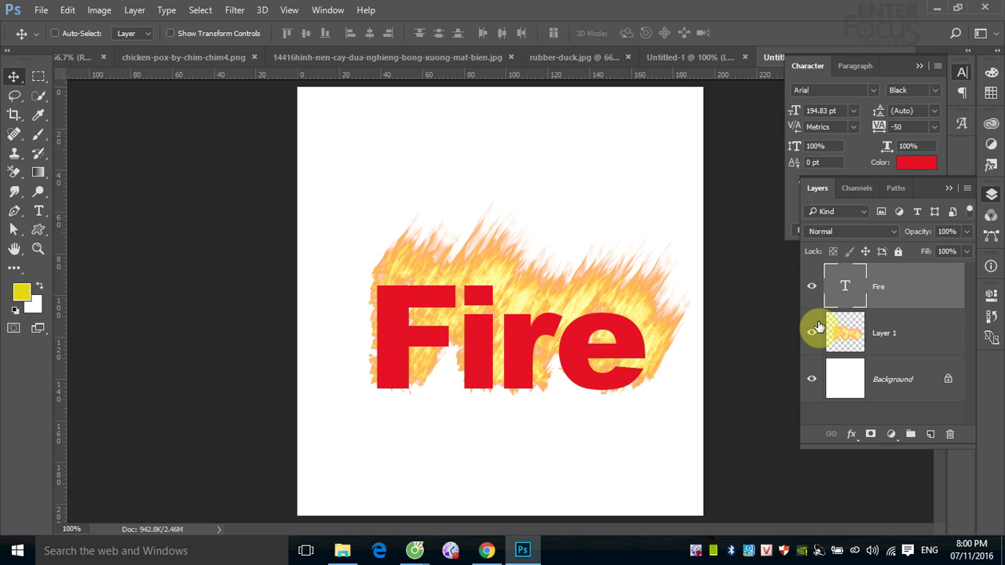
Add a Fire layer mask and brush black over the F, i and r.
click(872, 437)
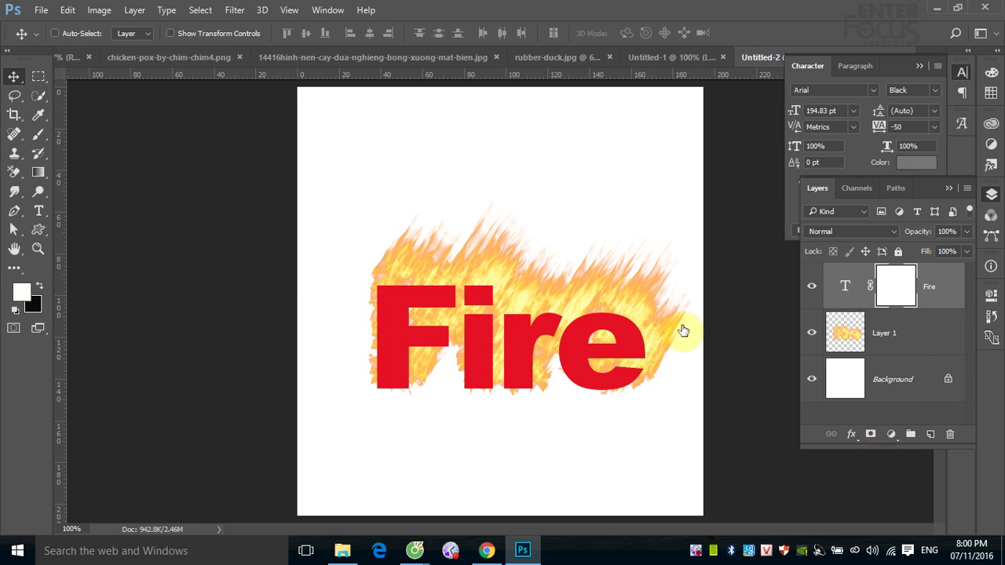
click(39, 146)
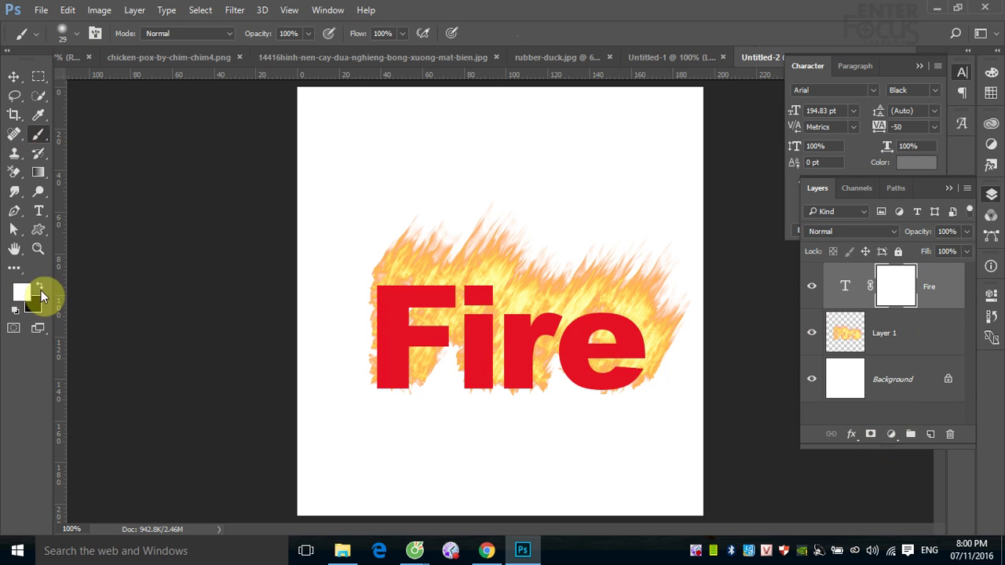
click(40, 286)
click(378, 288)
mouse_move(393, 278)
mouse_down()
mouse_move(447, 291)
mouse_move(444, 276)
mouse_move(411, 321)
mouse_move(446, 327)
mouse_move(369, 310)
mouse_move(382, 400)
mouse_move(416, 396)
mouse_move(389, 388)
mouse_move(426, 385)
mouse_move(464, 325)
mouse_move(455, 386)
mouse_move(466, 395)
mouse_move(466, 291)
mouse_move(482, 285)
mouse_move(493, 292)
mouse_move(466, 298)
mouse_move(542, 330)
mouse_move(511, 315)
mouse_move(493, 345)
mouse_move(498, 388)
mouse_move(534, 388)
mouse_move(534, 359)
mouse_move(559, 339)
mouse_up()
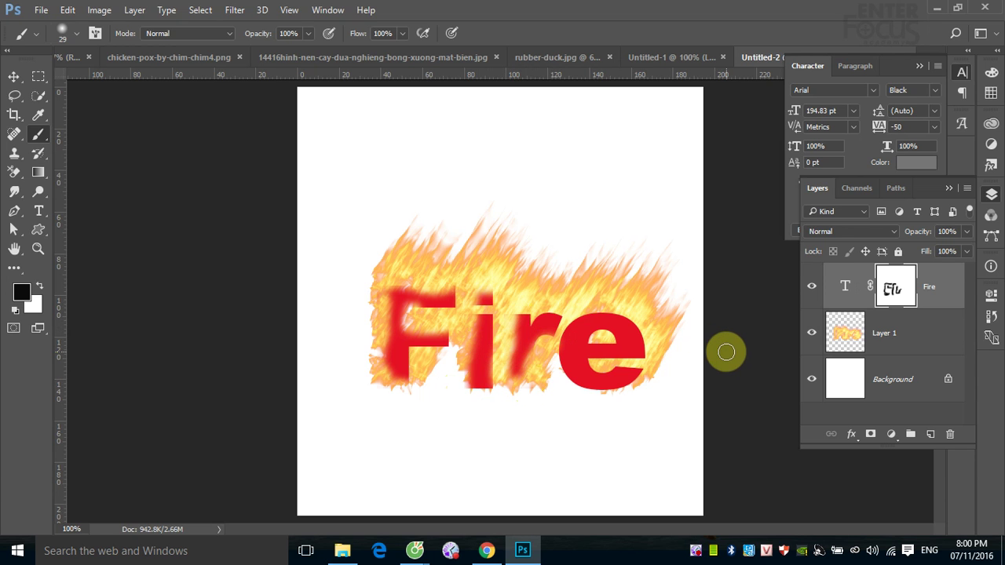